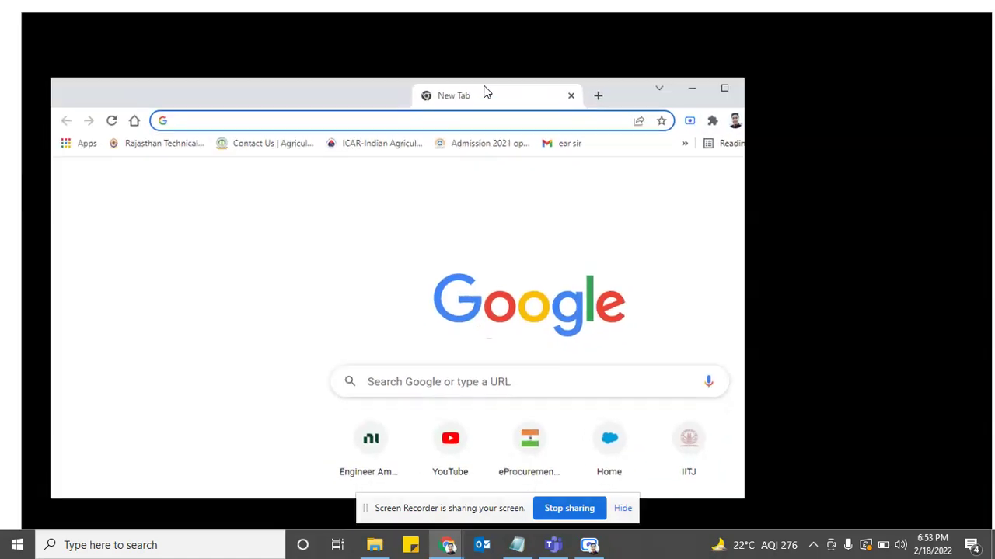
# Maximize the window and search Google for 'ni daqmx download' via the suggestion
pyautogui.moveTo(515, 178); pyautogui.dragTo(497, 4)
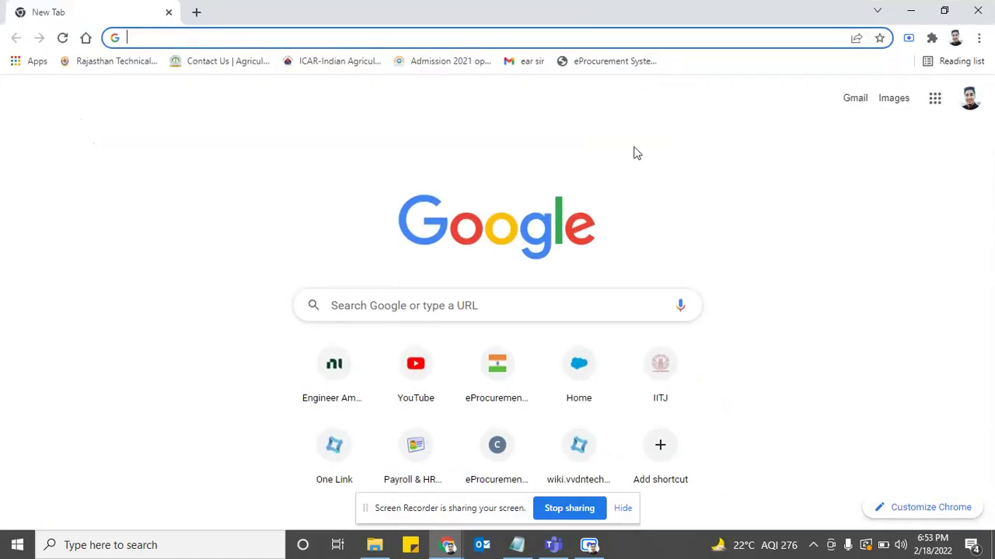
pyautogui.click(415, 300)
pyautogui.write('n')
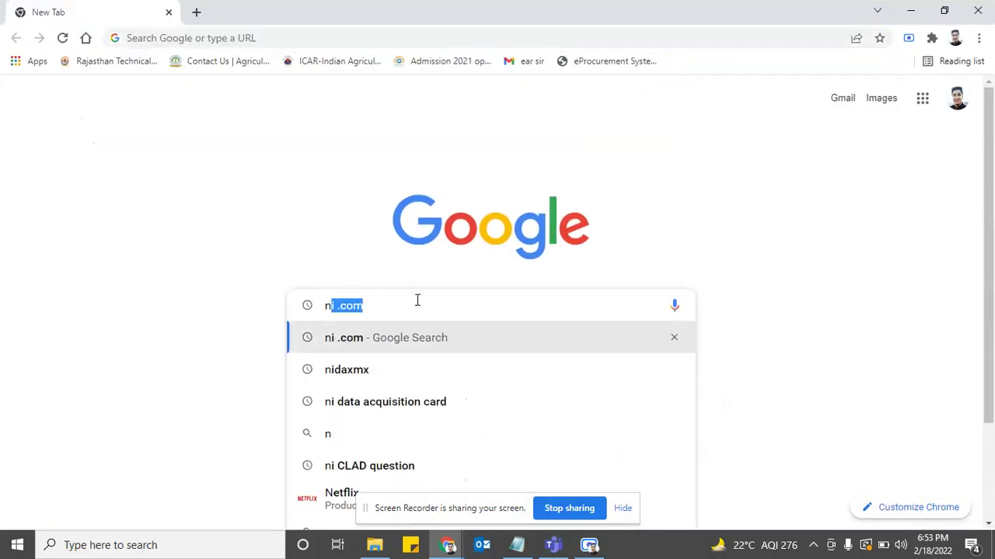
pyautogui.write('i daq')
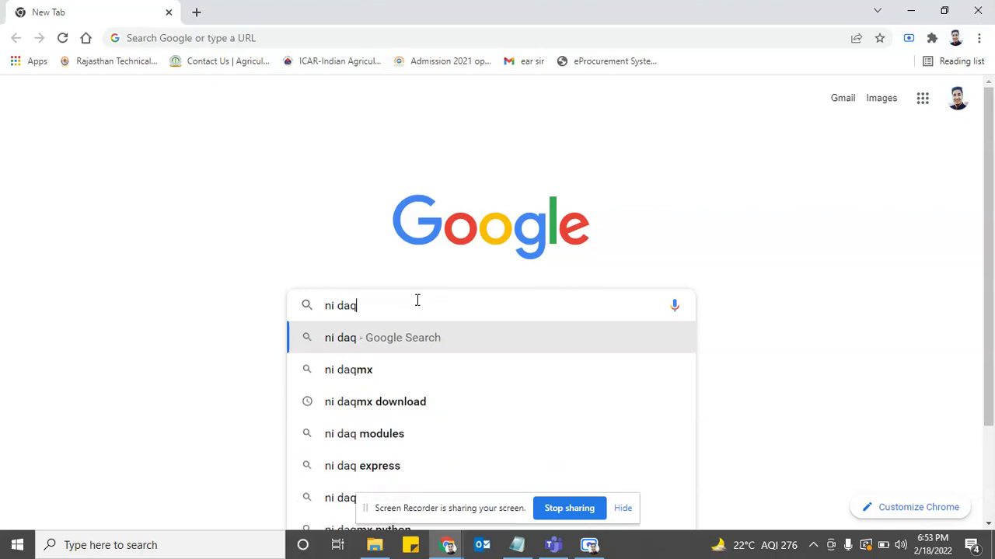
pyautogui.write('mx')
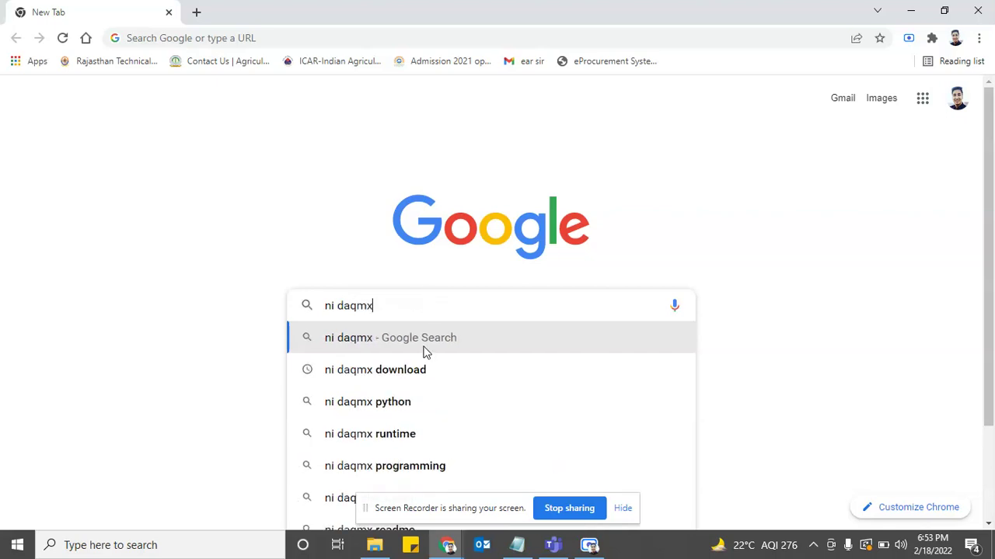
pyautogui.click(424, 371)
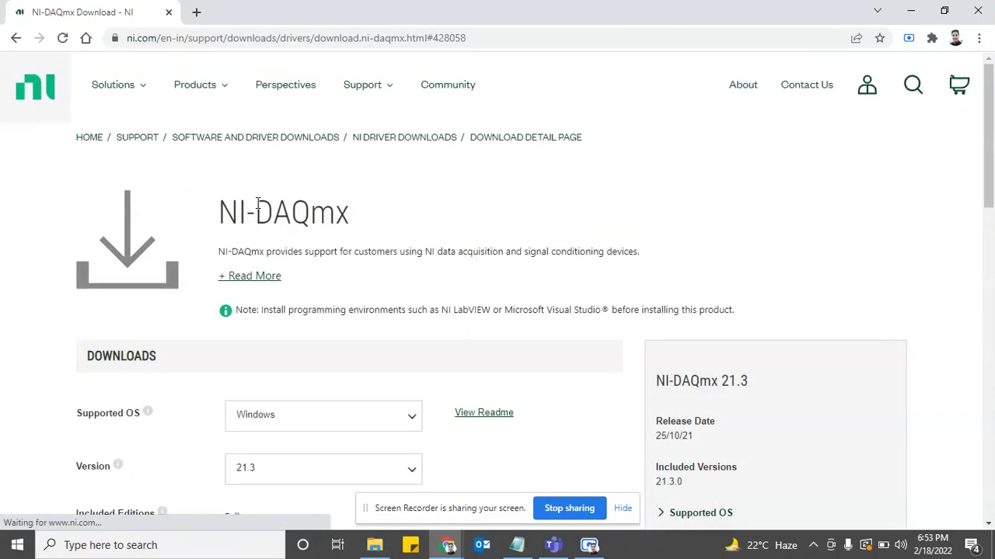
# Scroll to the Downloads section and keep Windows as the supported OS for NI-DAQmx 21.3
pyautogui.scroll(-1, 255, 186)
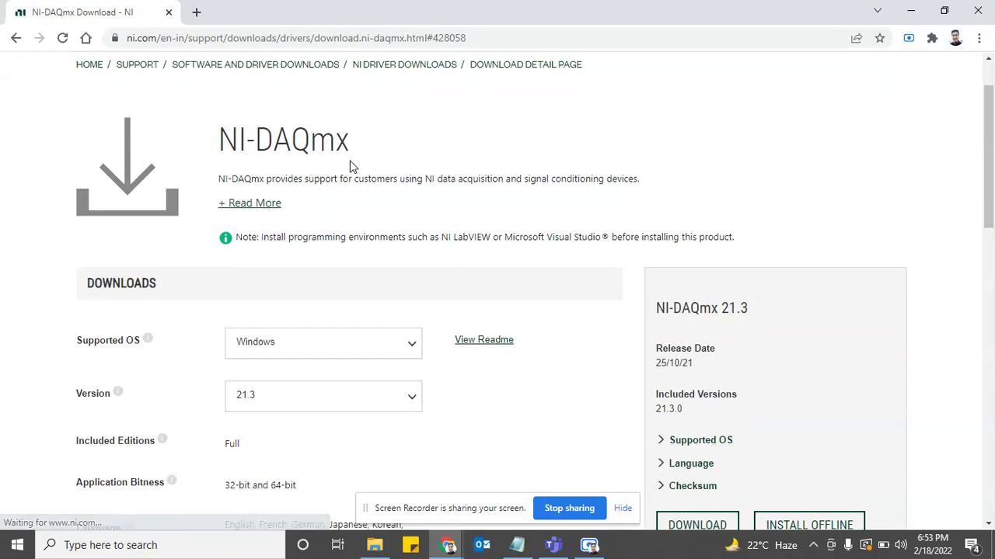
pyautogui.scroll(-2, 349, 164)
pyautogui.scroll(1, 91, 204)
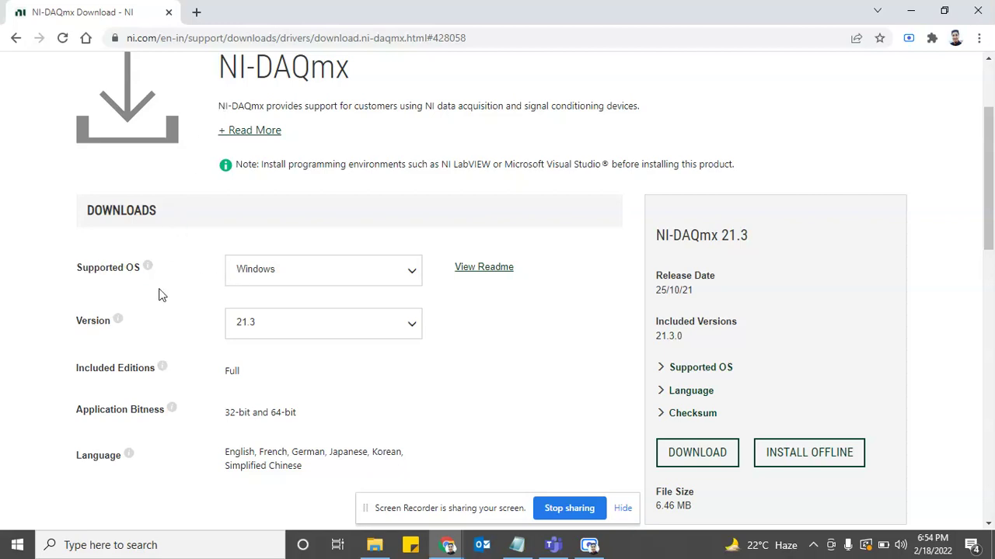
pyautogui.click(355, 282)
pyautogui.click(546, 422)
pyautogui.click(264, 332)
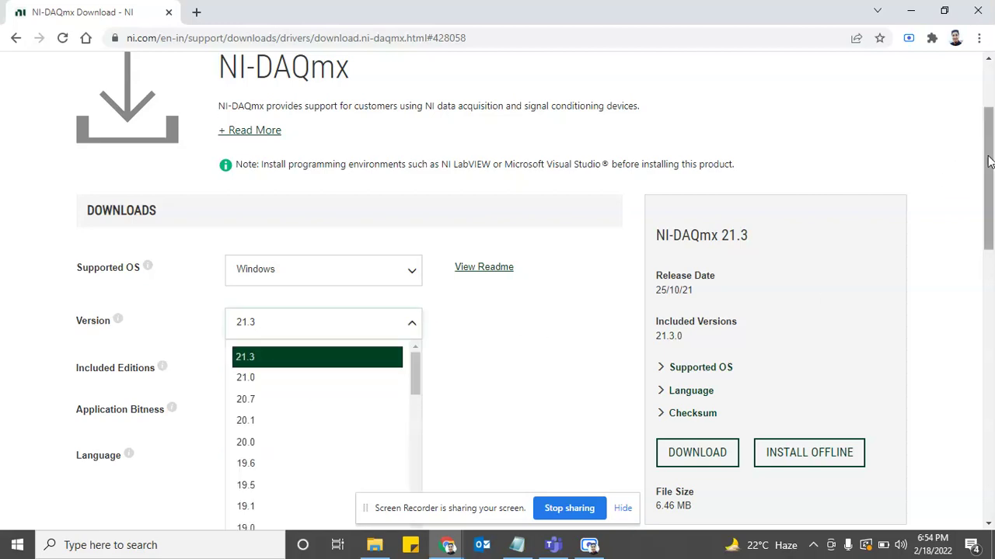
pyautogui.moveTo(988, 171); pyautogui.dragTo(988, 219)
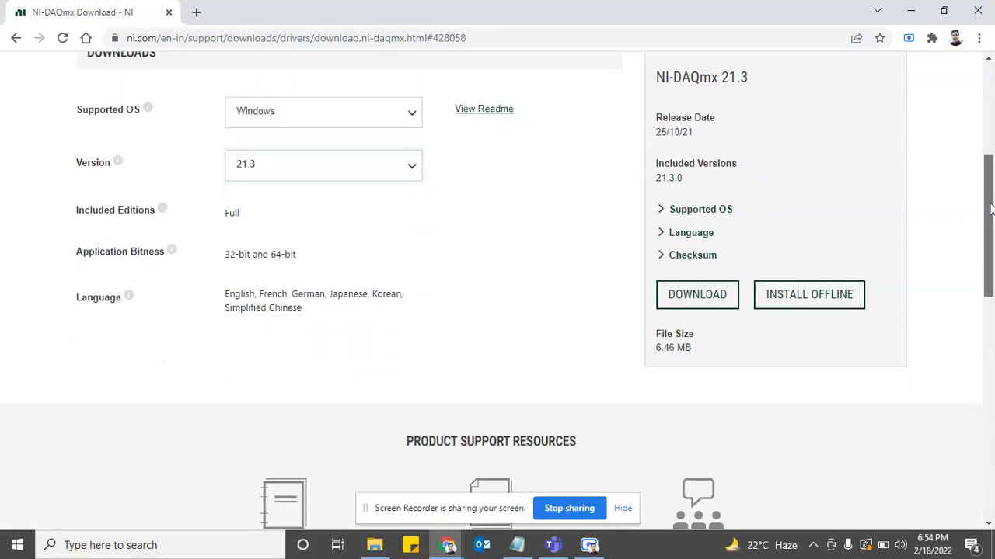
pyautogui.click(400, 169)
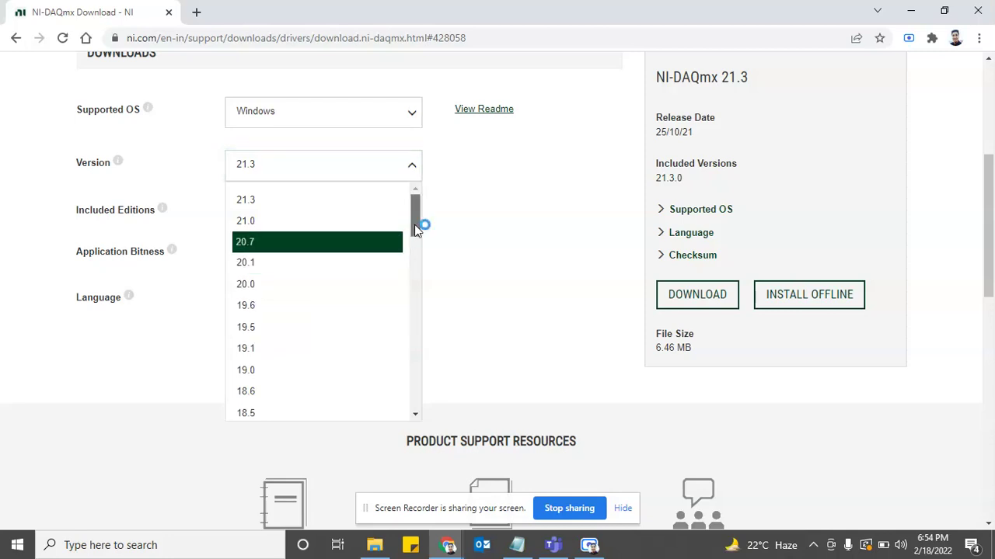
pyautogui.click(457, 225)
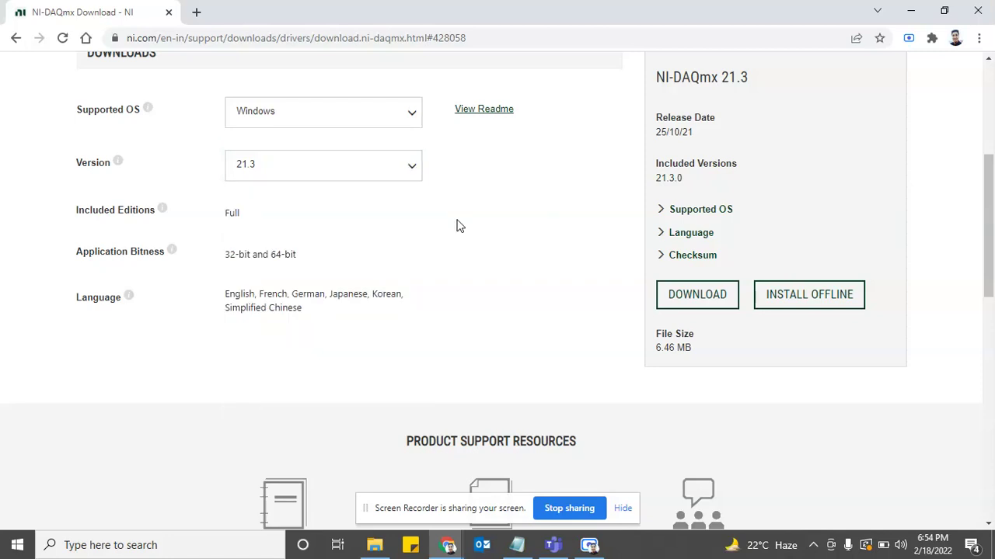
pyautogui.click(397, 171)
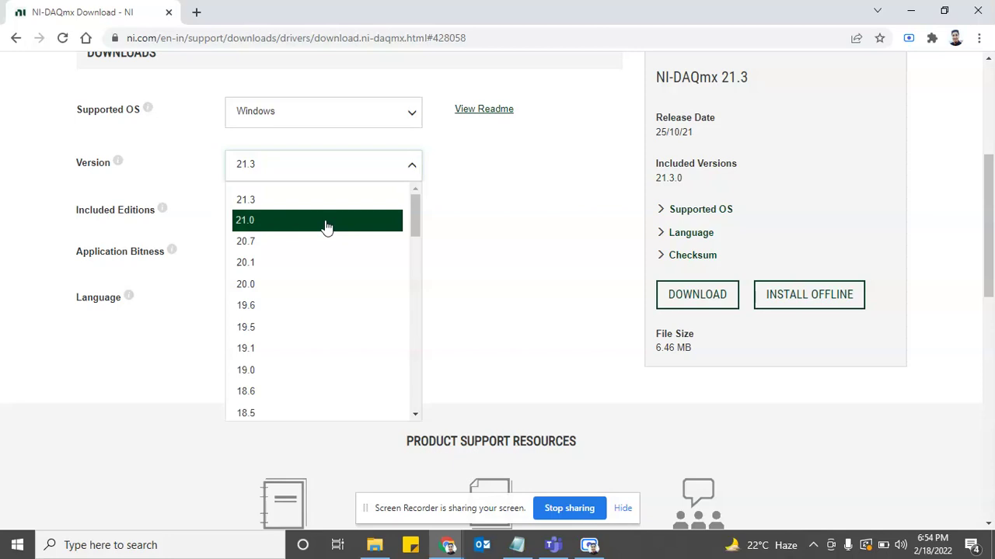
pyautogui.click(471, 222)
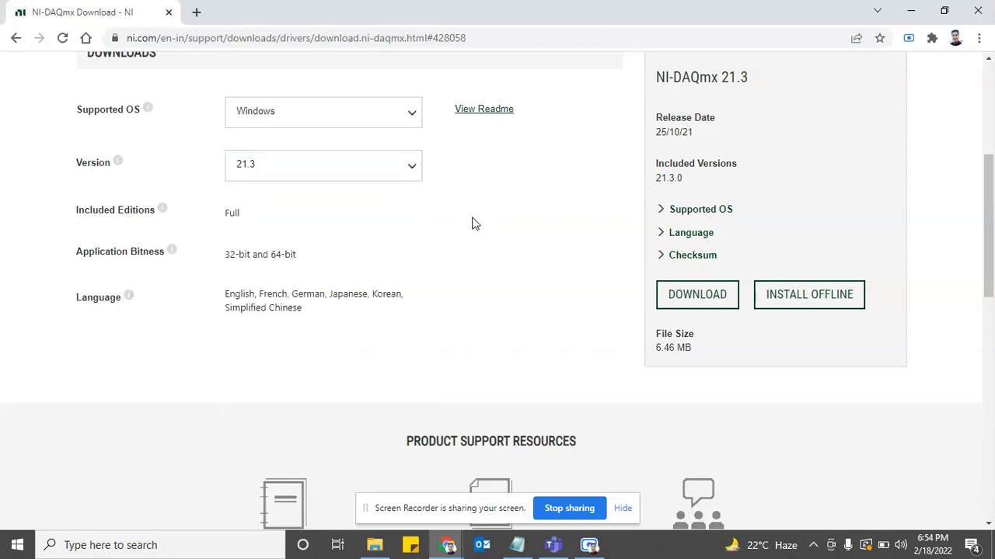
pyautogui.click(393, 179)
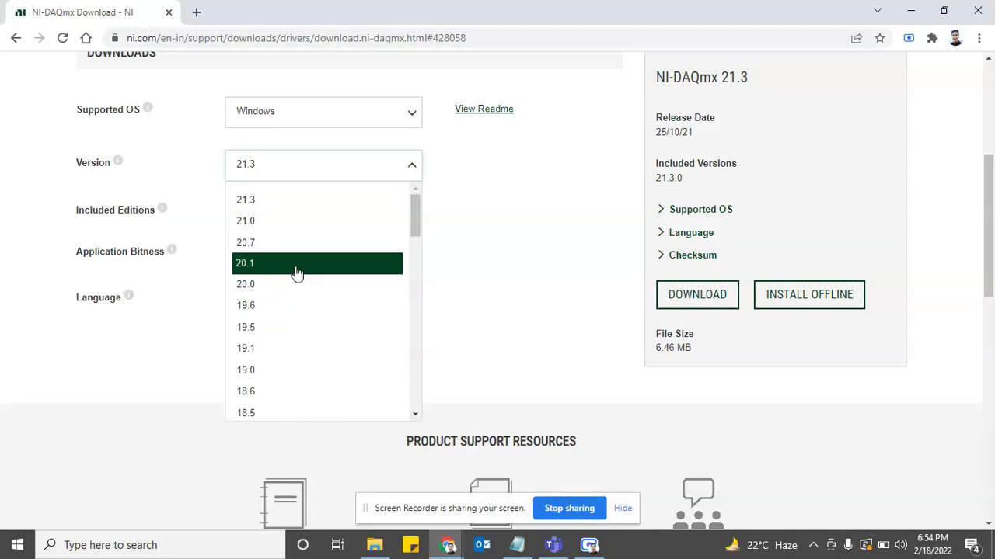
pyautogui.click(509, 250)
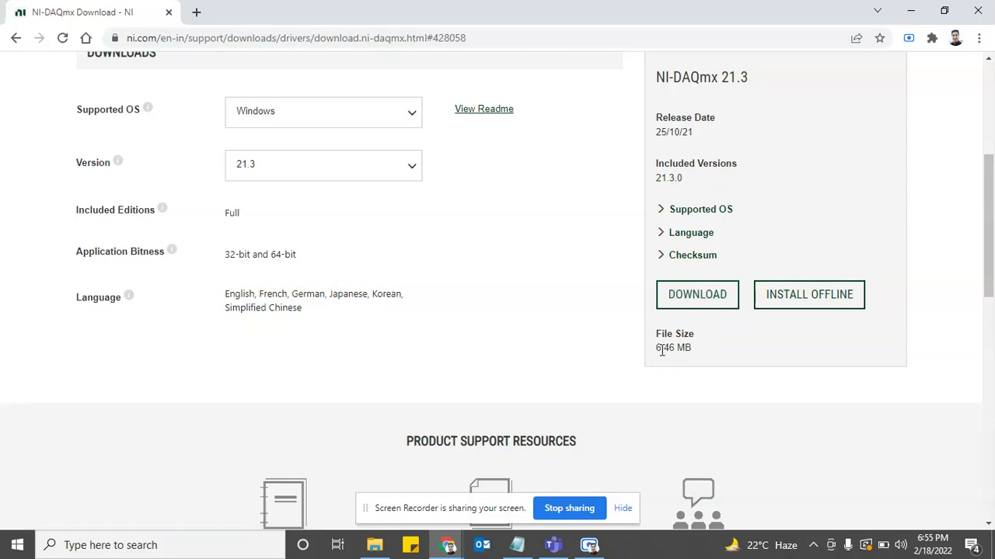
pyautogui.moveTo(701, 351); pyautogui.dragTo(655, 348)
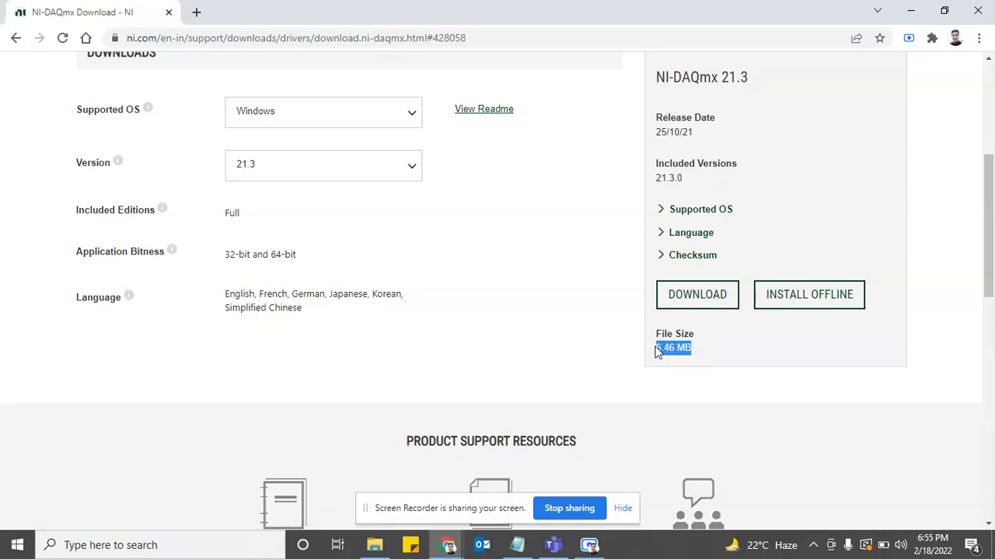
# Show the offline installer listing the 3.42 GB NI-DAQmx 21.3.0 package
pyautogui.click(782, 312)
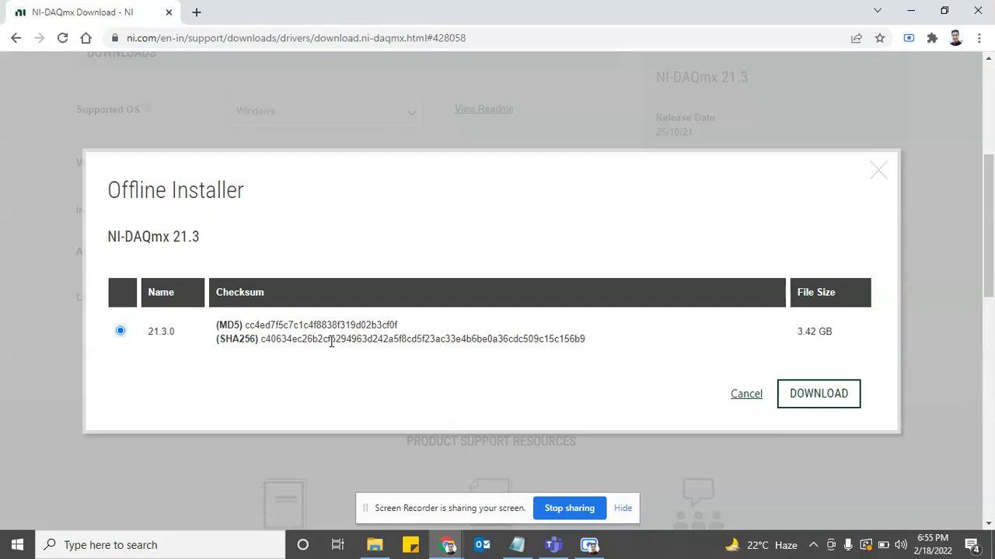